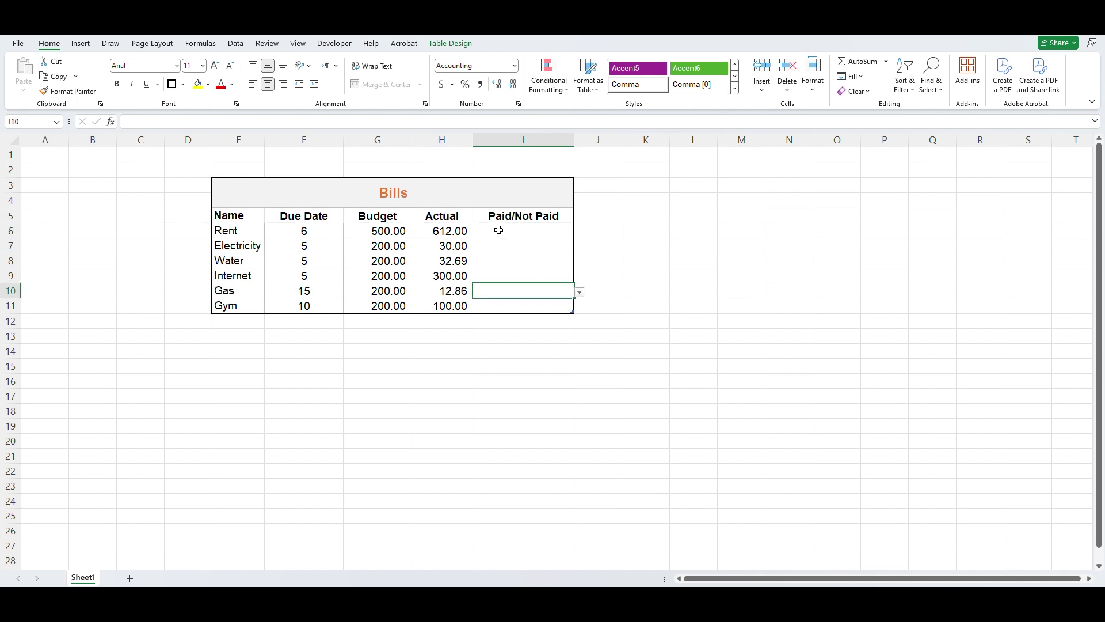
# - Preview statuses from the dropdowns: Rent Paid, Electricity Not Paid, Water Paid
pyautogui.click(582, 235)
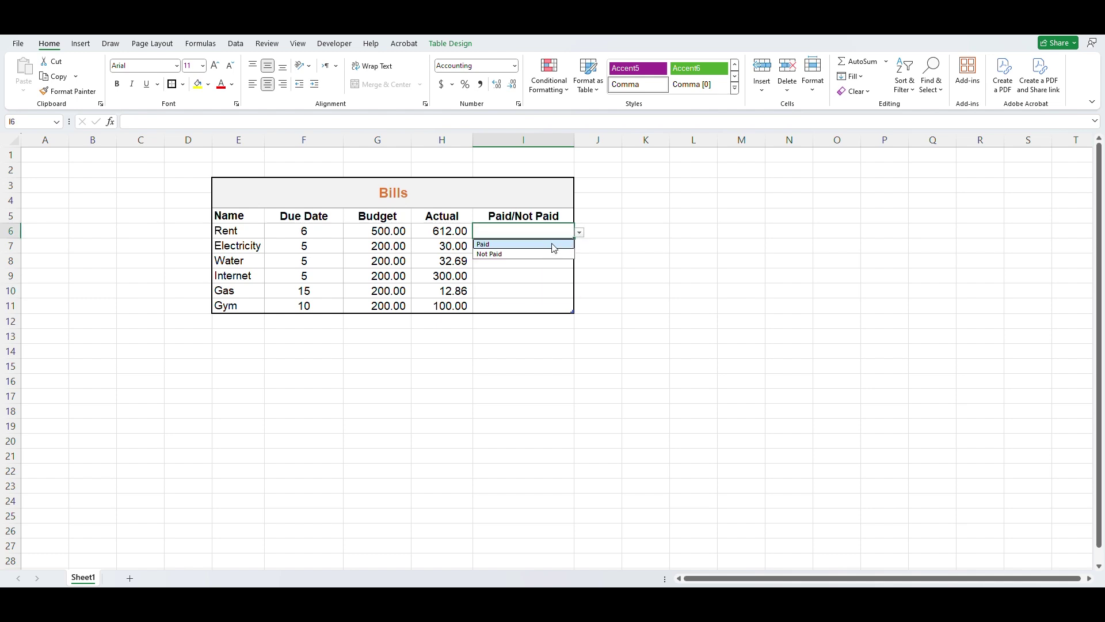
pyautogui.click(552, 248)
pyautogui.click(581, 250)
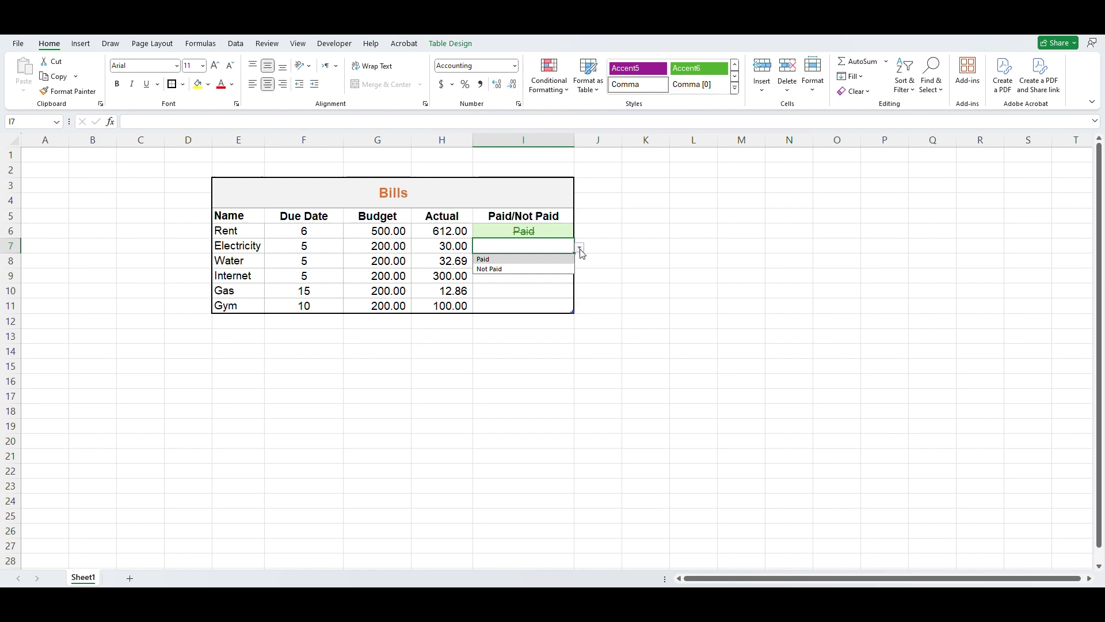
pyautogui.click(518, 269)
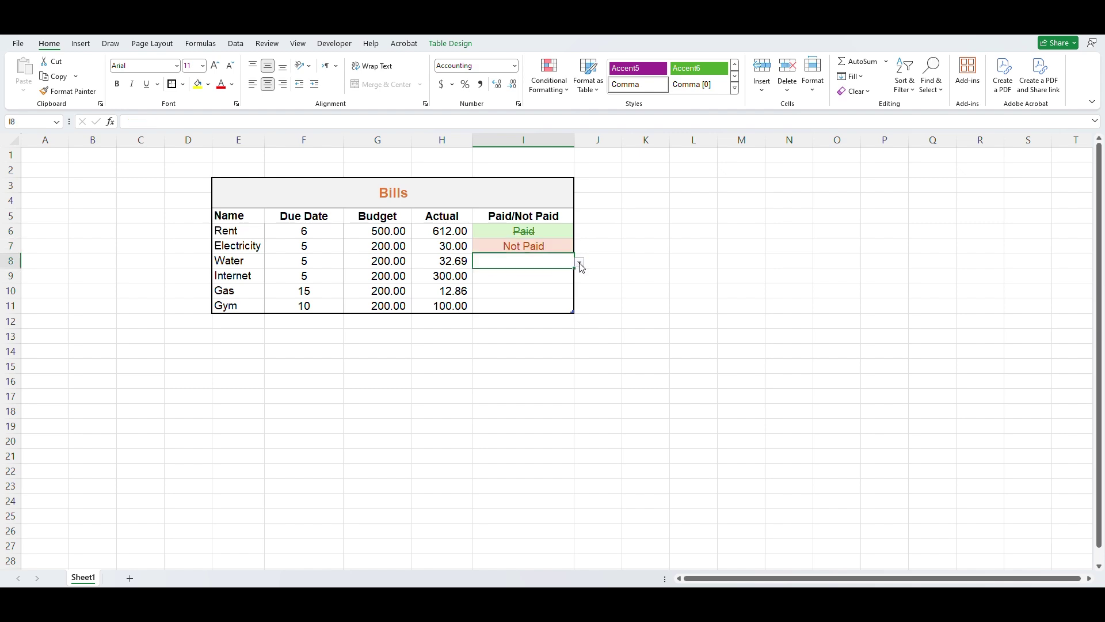
pyautogui.click(581, 264)
pyautogui.click(518, 275)
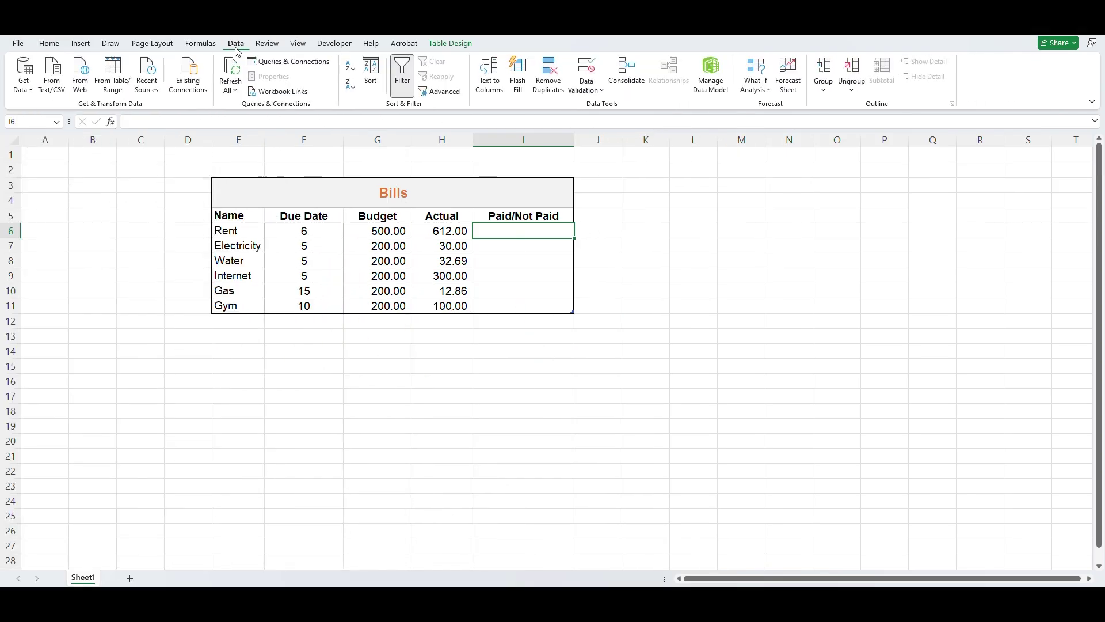
# - Add List data validation to I6 with the choices Paid and Not Paid
pyautogui.click(590, 90)
pyautogui.click(594, 110)
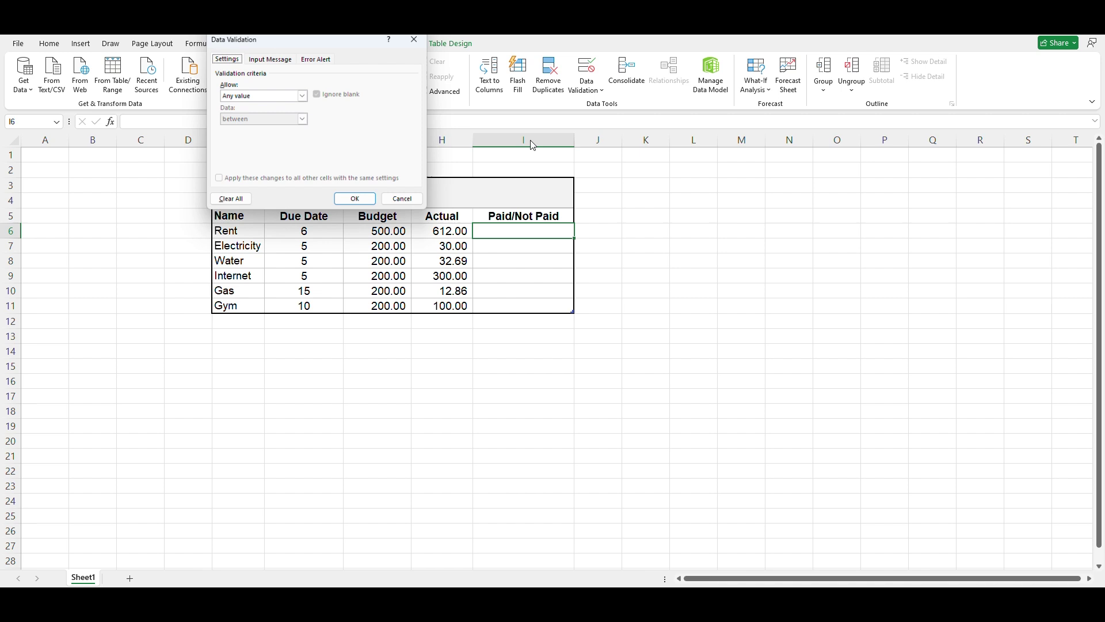
pyautogui.click(301, 95)
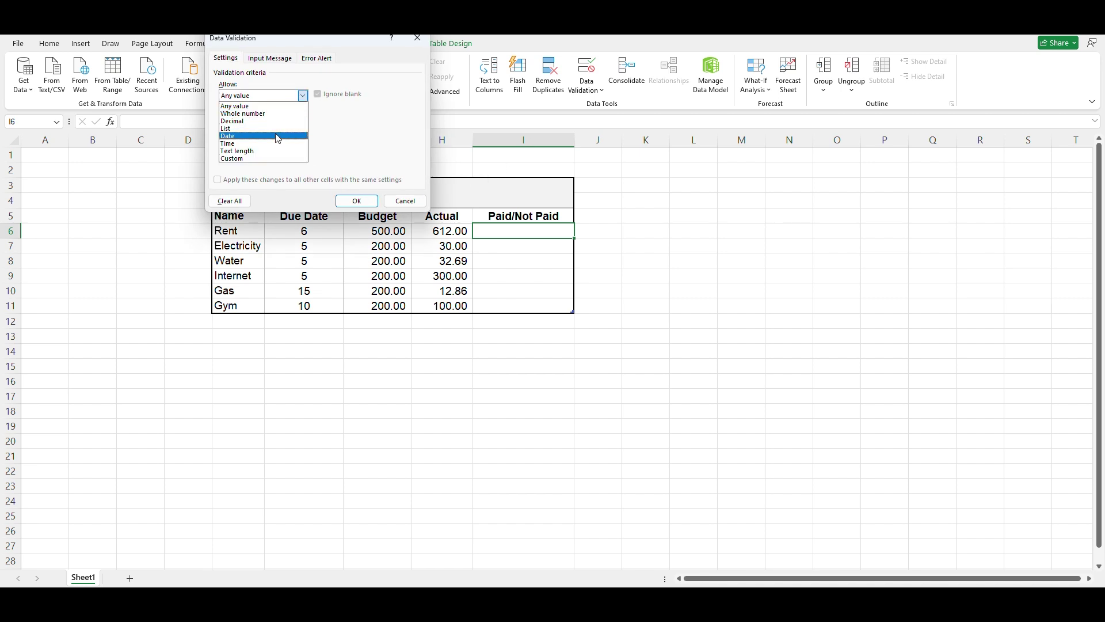
pyautogui.click(259, 131)
pyautogui.write('Paid, Not Paid')
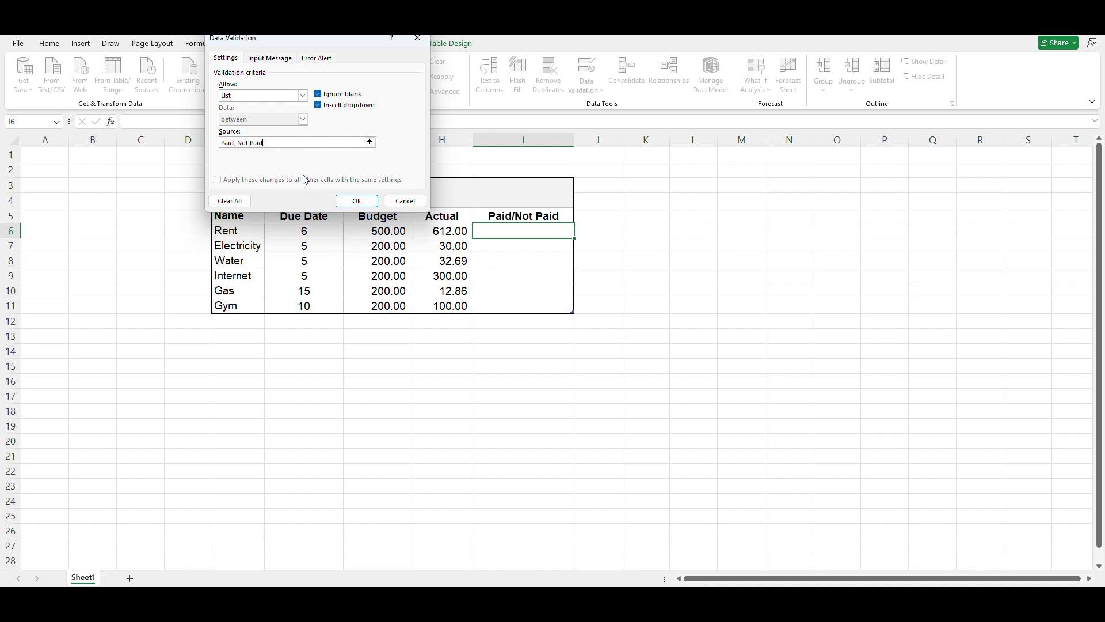
pyautogui.click(356, 200)
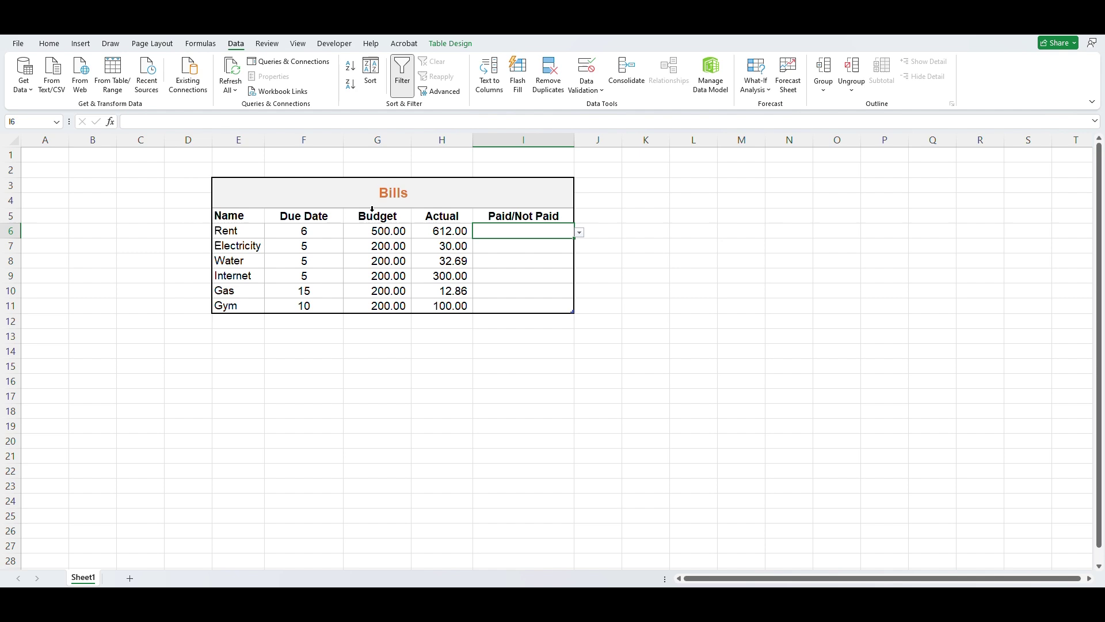
# - Copy the I6 dropdown down through I11 and set Rent to Paid
pyautogui.moveTo(572, 238); pyautogui.dragTo(573, 307)
pyautogui.click(562, 232)
pyautogui.click(580, 234)
pyautogui.click(523, 243)
# - Set Electricity to Not Paid and select the status cells I6:I11
pyautogui.click(581, 250)
pyautogui.click(524, 270)
pyautogui.click(646, 230)
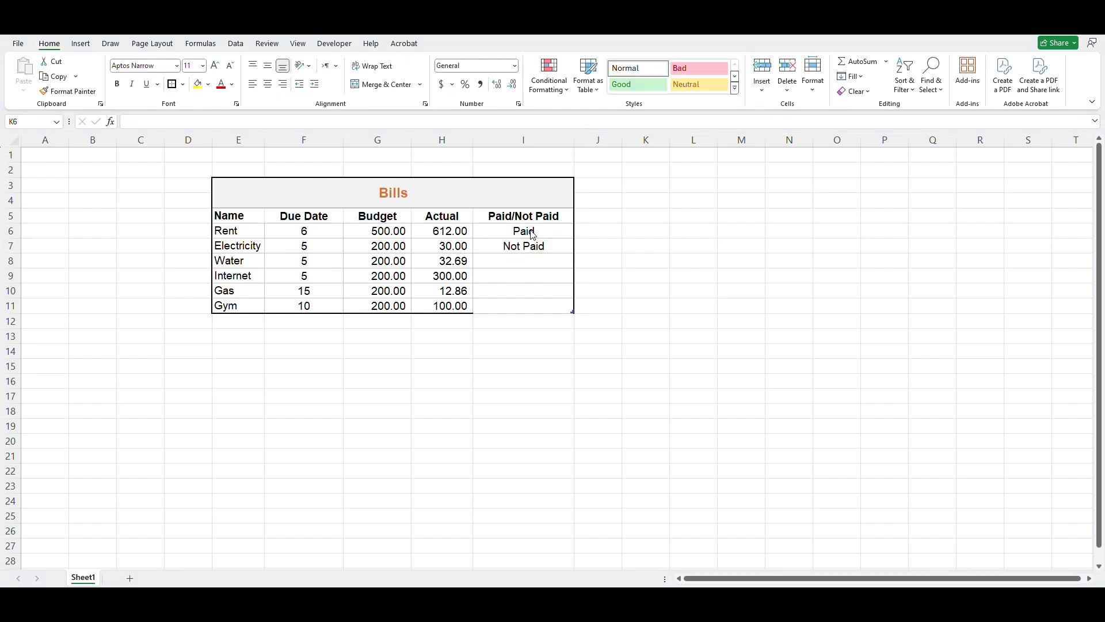
pyautogui.moveTo(529, 231); pyautogui.dragTo(543, 312)
# - Start an Equal To highlight rule for Paid using a custom format
pyautogui.click(550, 86)
pyautogui.moveTo(587, 113)
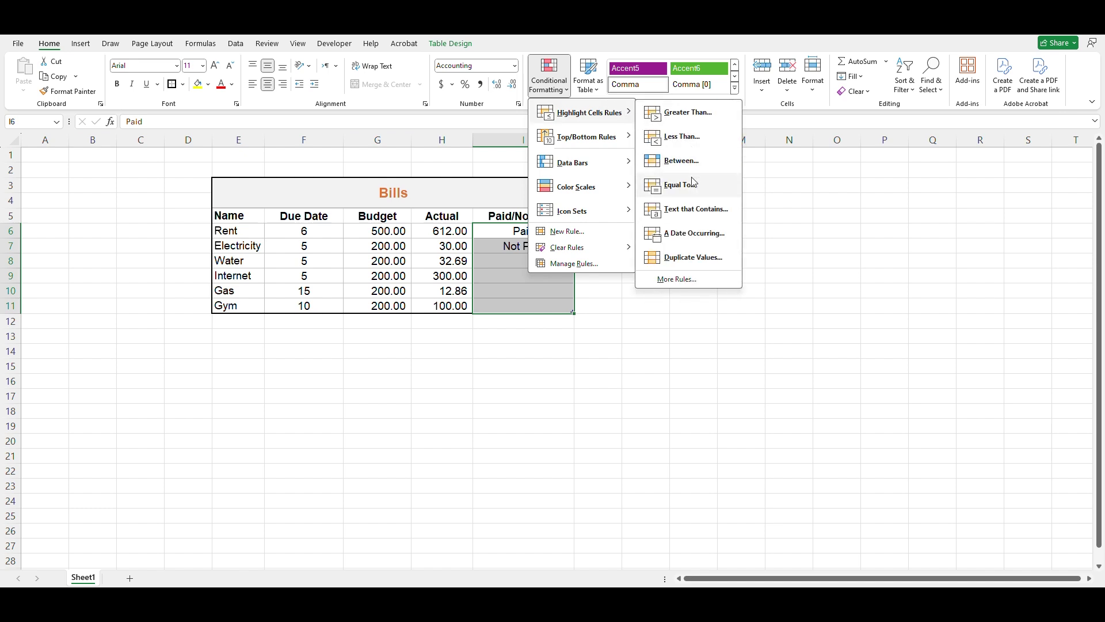
pyautogui.click(681, 184)
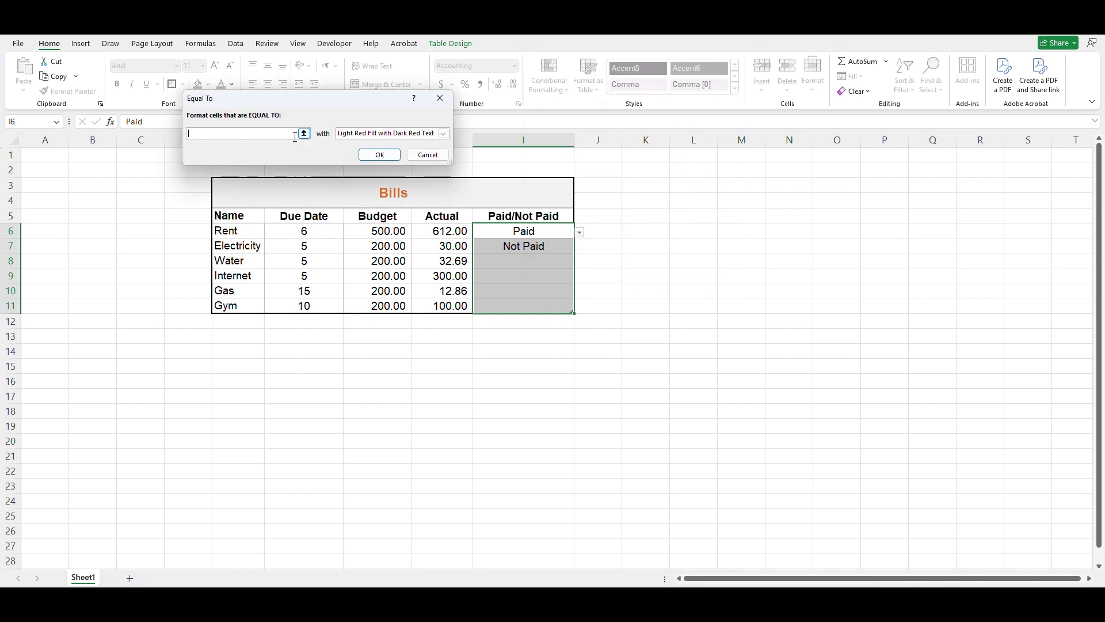
pyautogui.click(285, 134)
pyautogui.write('Paid')
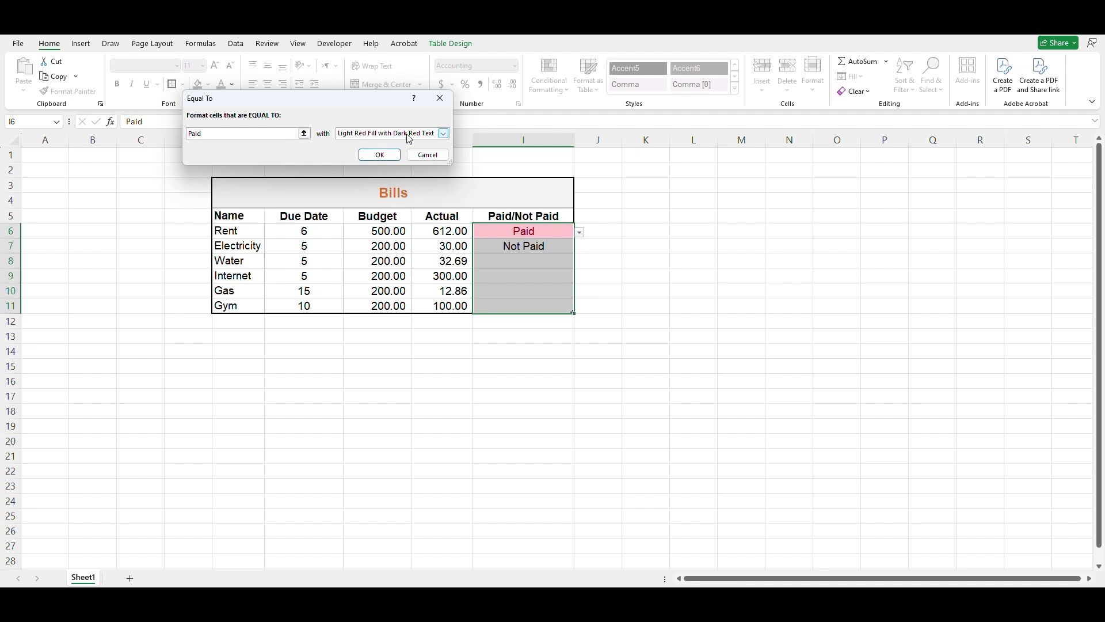
pyautogui.click(442, 134)
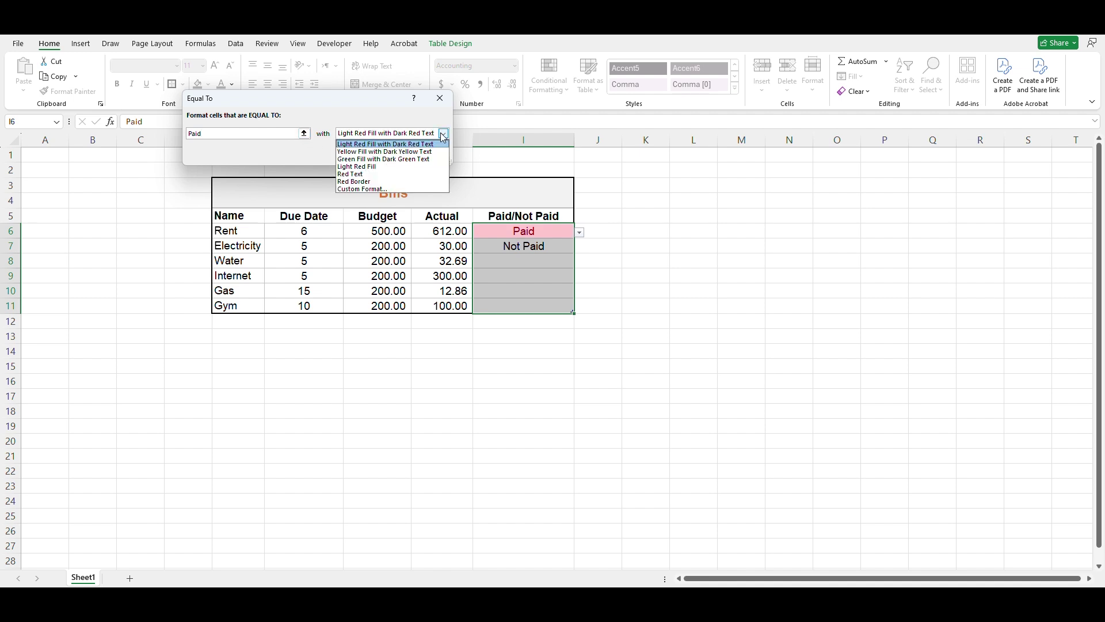
pyautogui.click(379, 188)
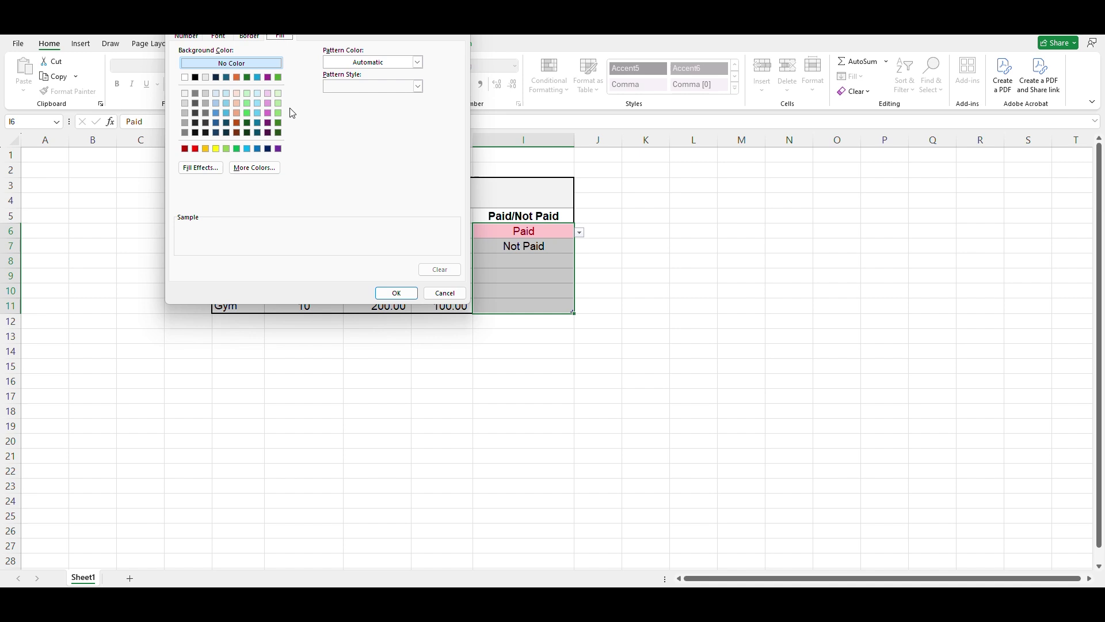
# - Give the Paid format a light green fill and green strikethrough text, and apply it
pyautogui.click(278, 93)
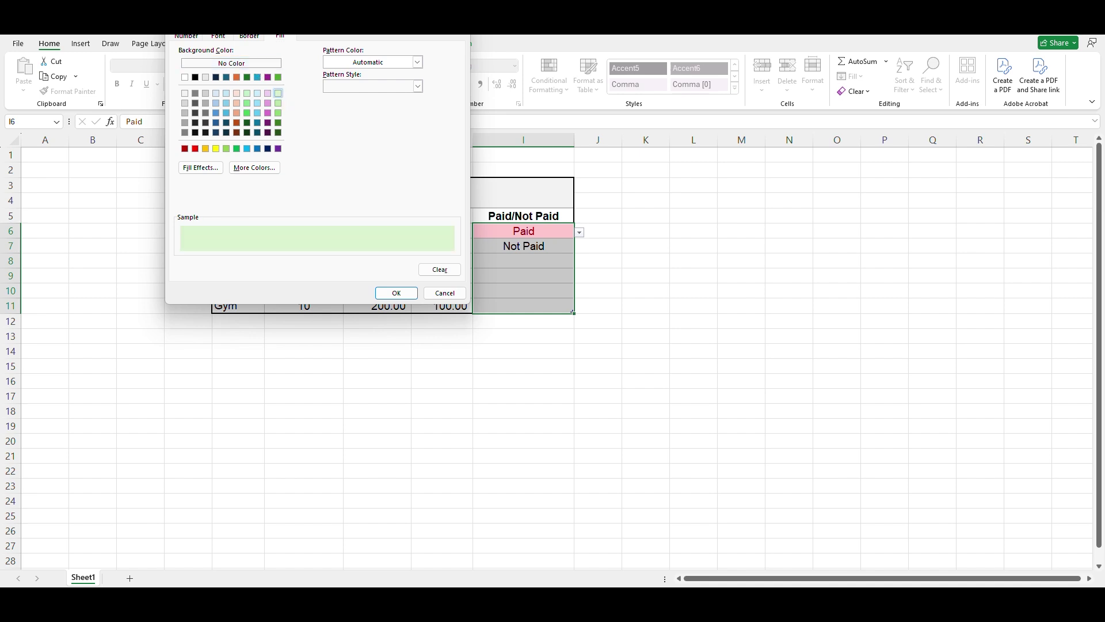
pyautogui.moveTo(256, 38); pyautogui.dragTo(207, 79)
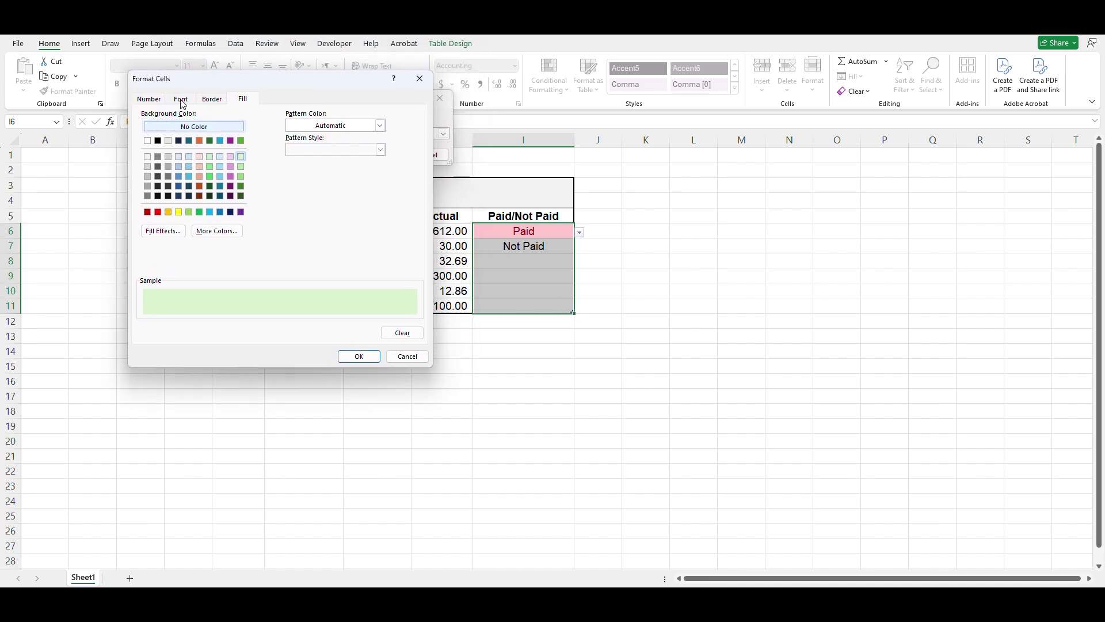
pyautogui.click(181, 100)
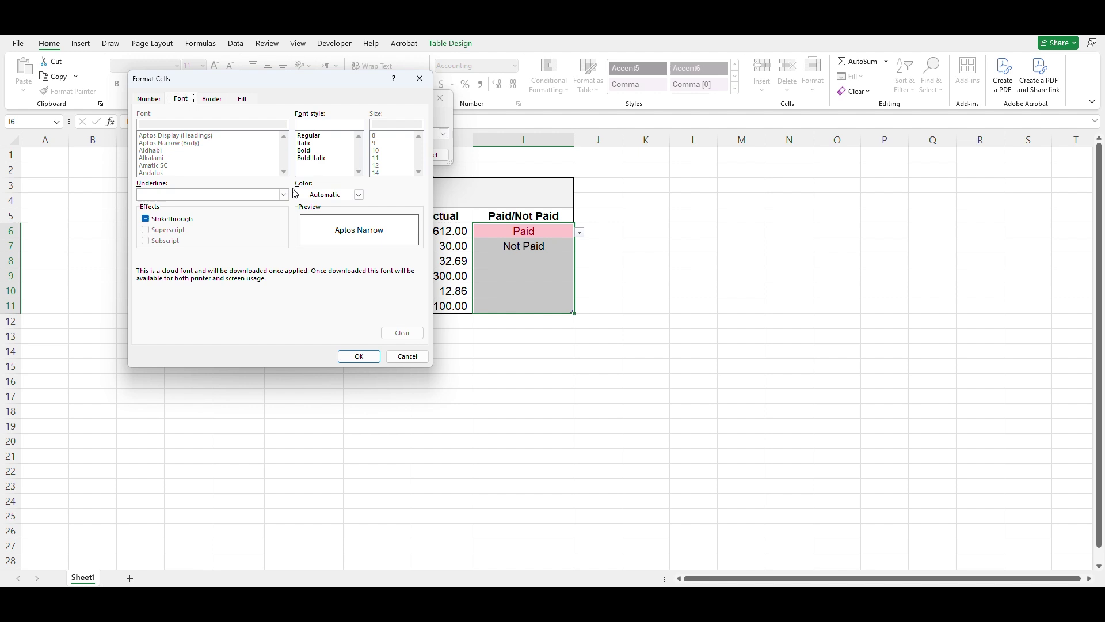
pyautogui.click(145, 219)
pyautogui.click(358, 195)
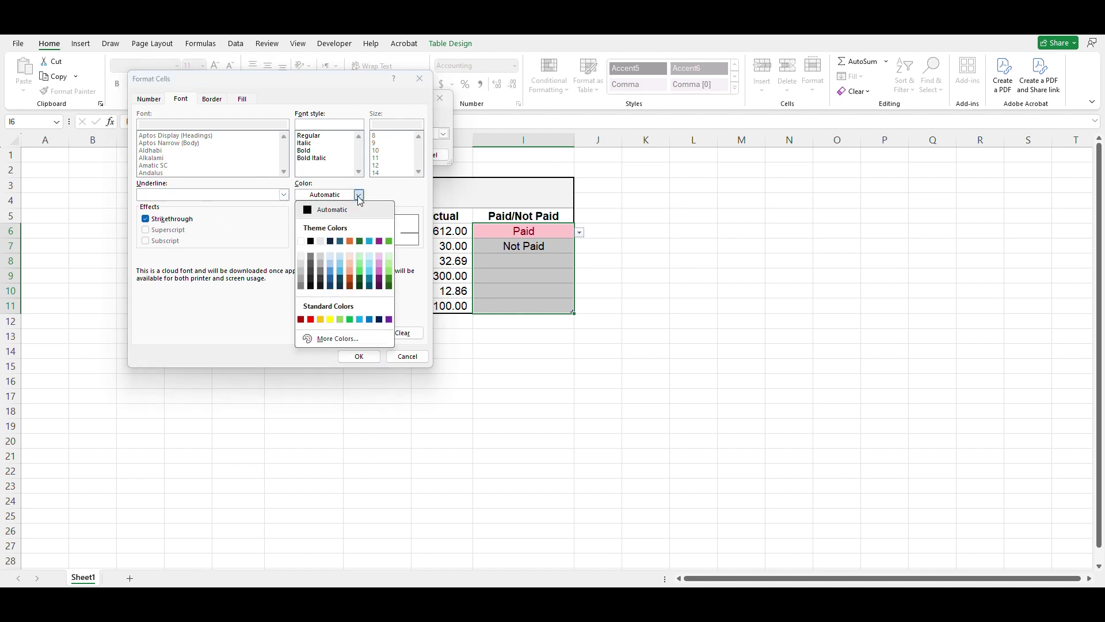
pyautogui.click(388, 282)
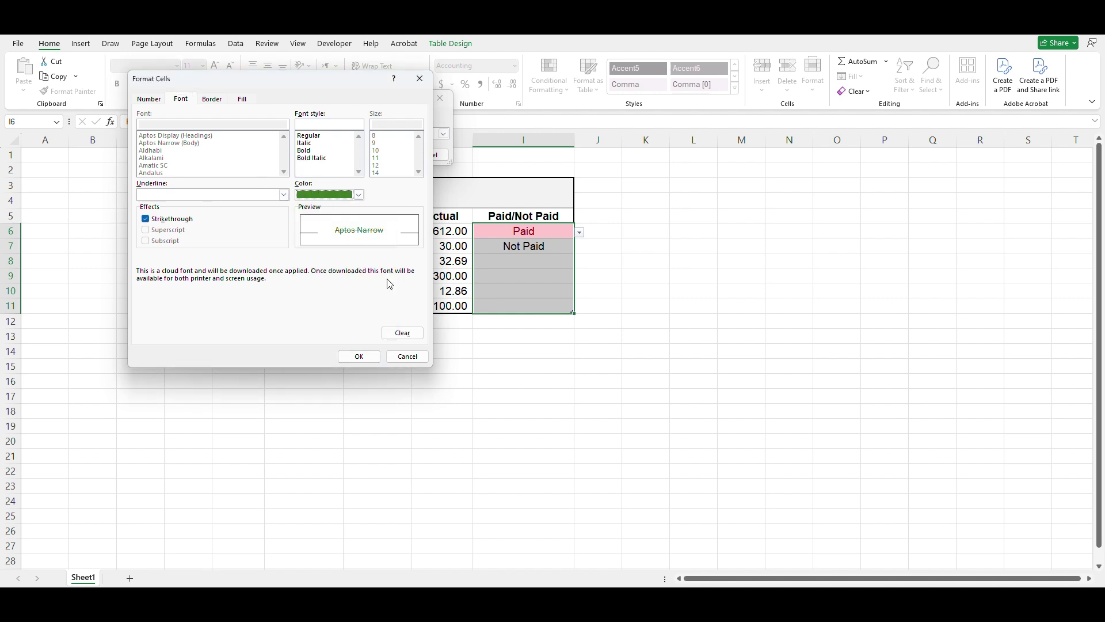
pyautogui.click(359, 356)
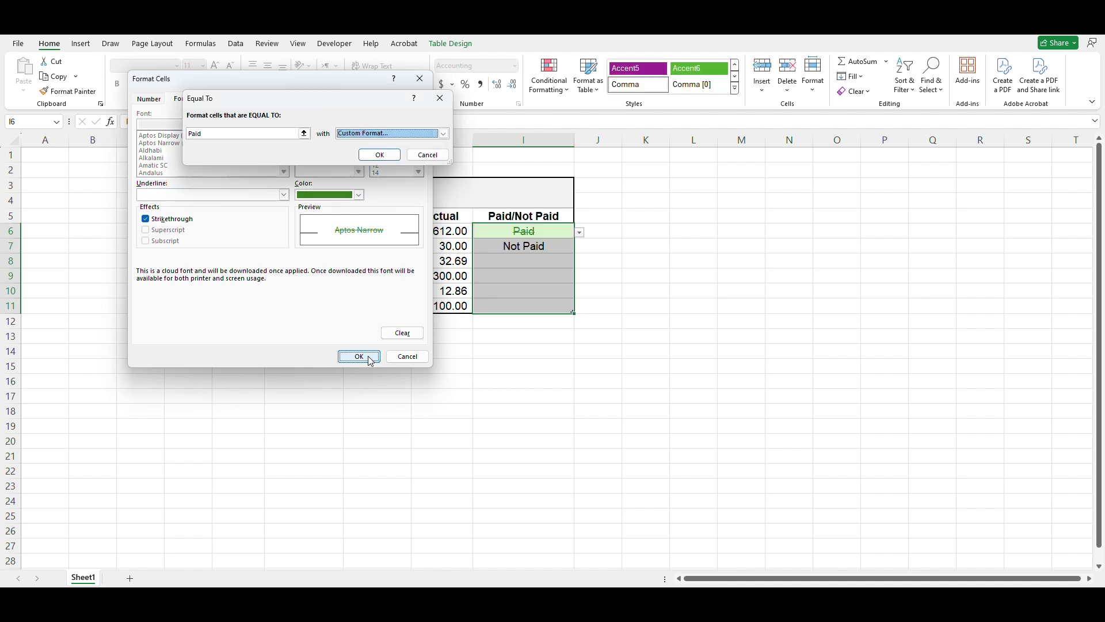
pyautogui.click(380, 154)
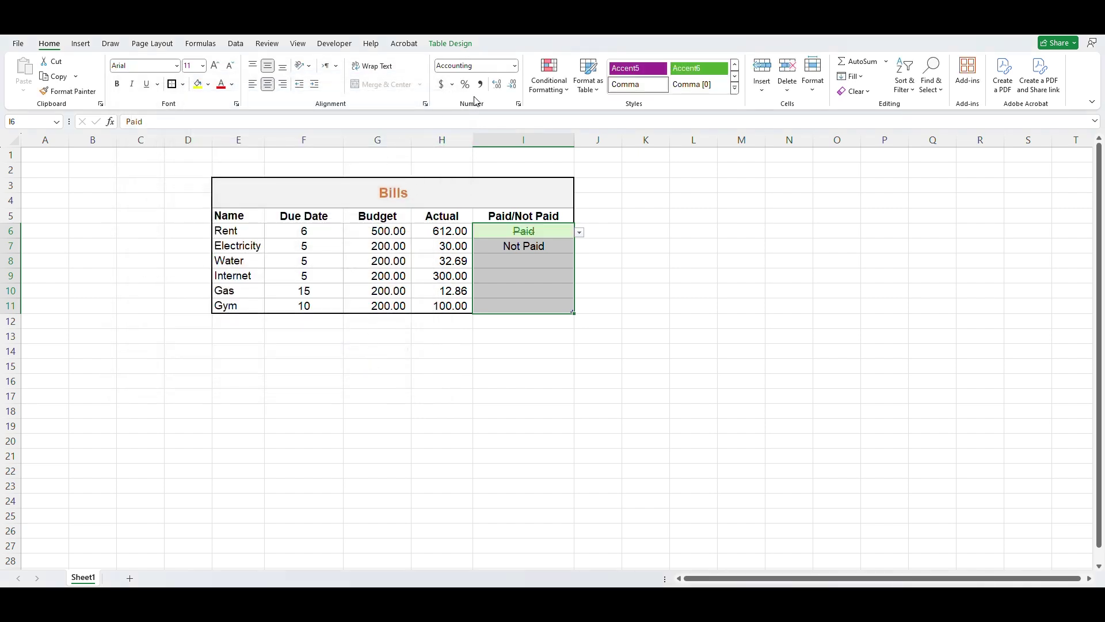
# - Create an Equal To rule for Not Paid with dark red text on a light red fill
pyautogui.click(548, 87)
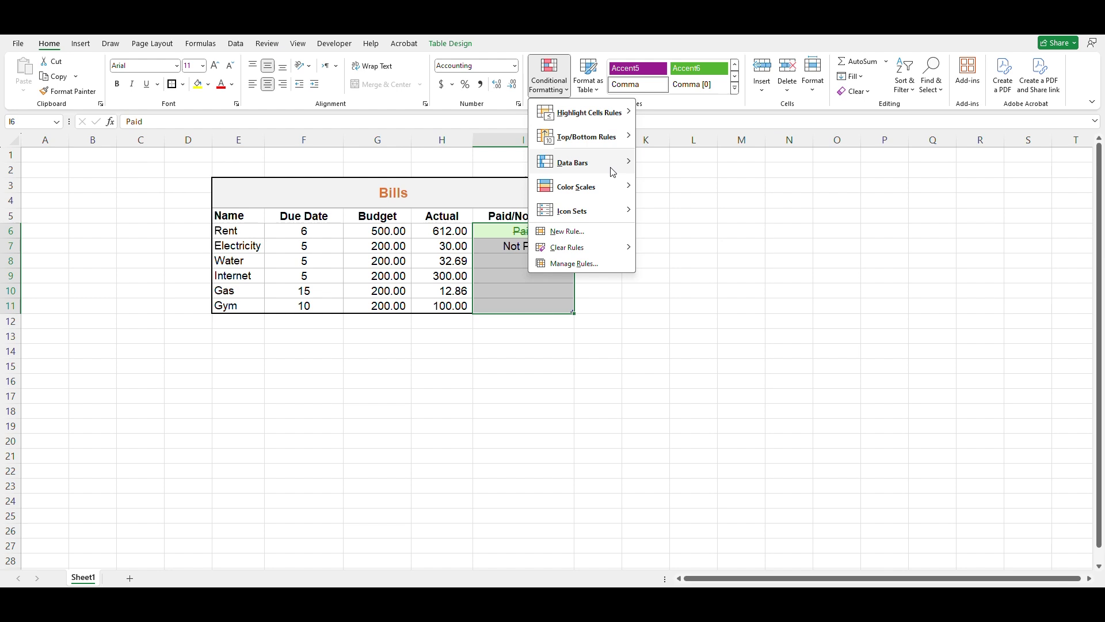
pyautogui.moveTo(589, 112)
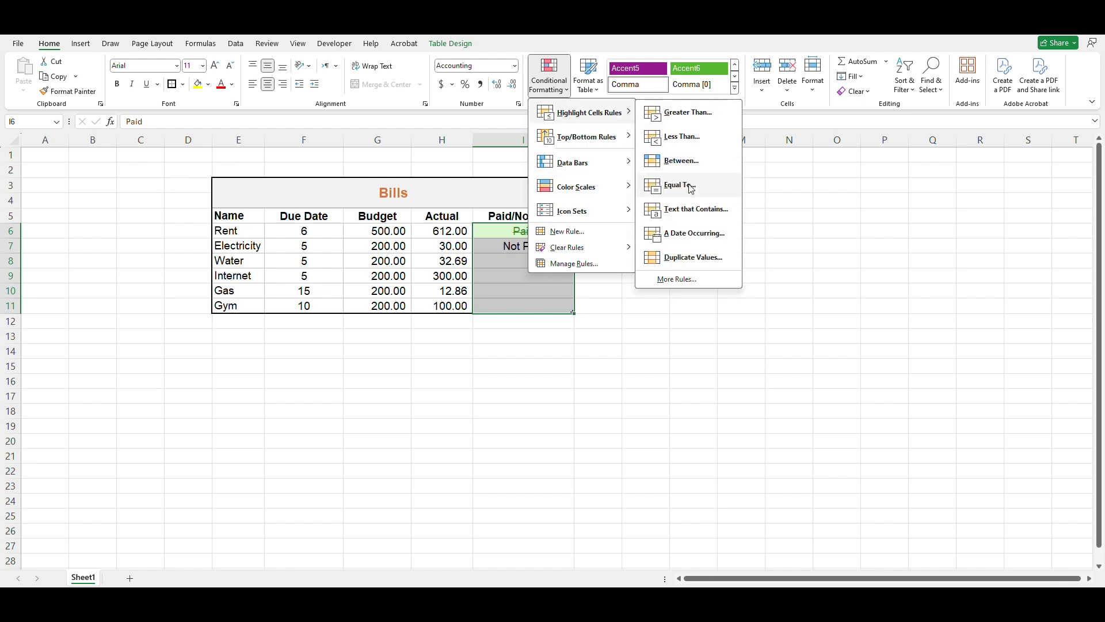
pyautogui.click(690, 185)
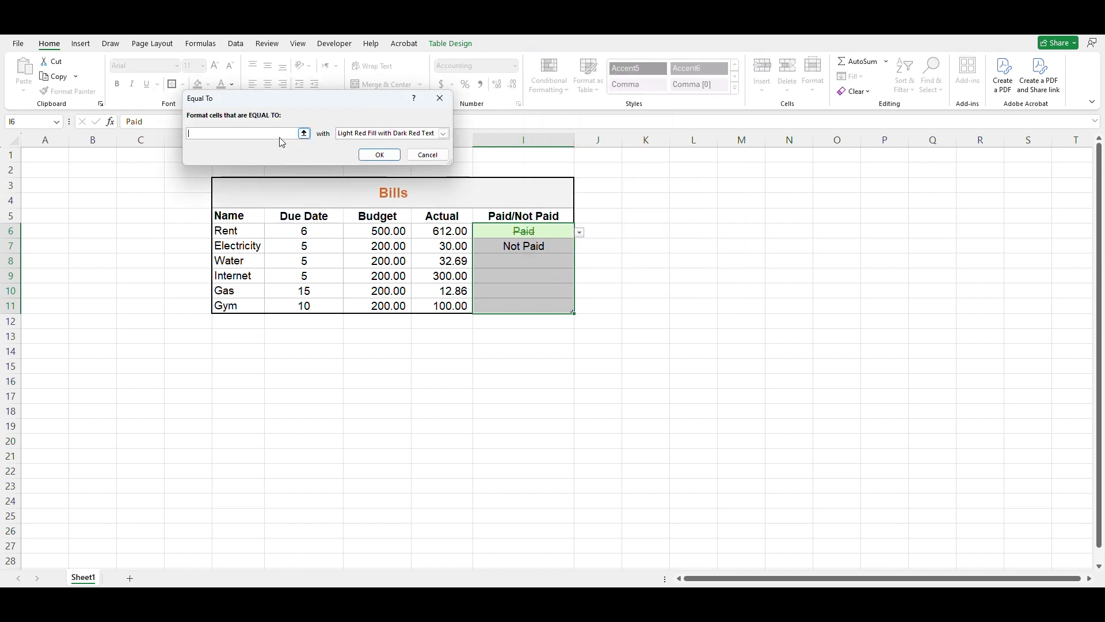
pyautogui.write('Not Pa')
pyautogui.write('id')
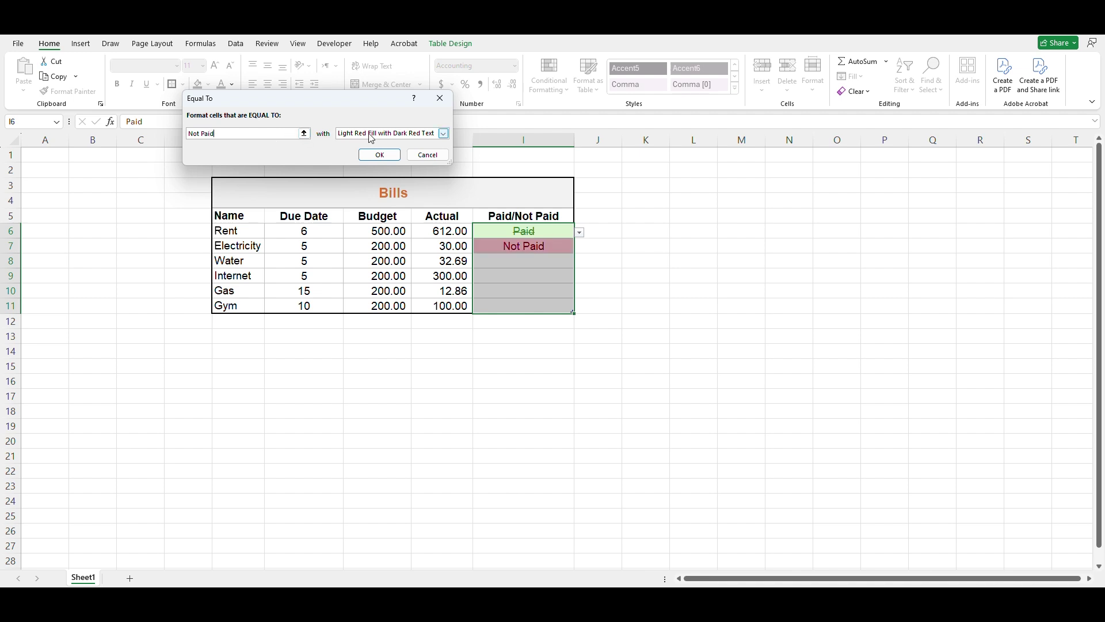
pyautogui.click(444, 133)
pyautogui.click(378, 189)
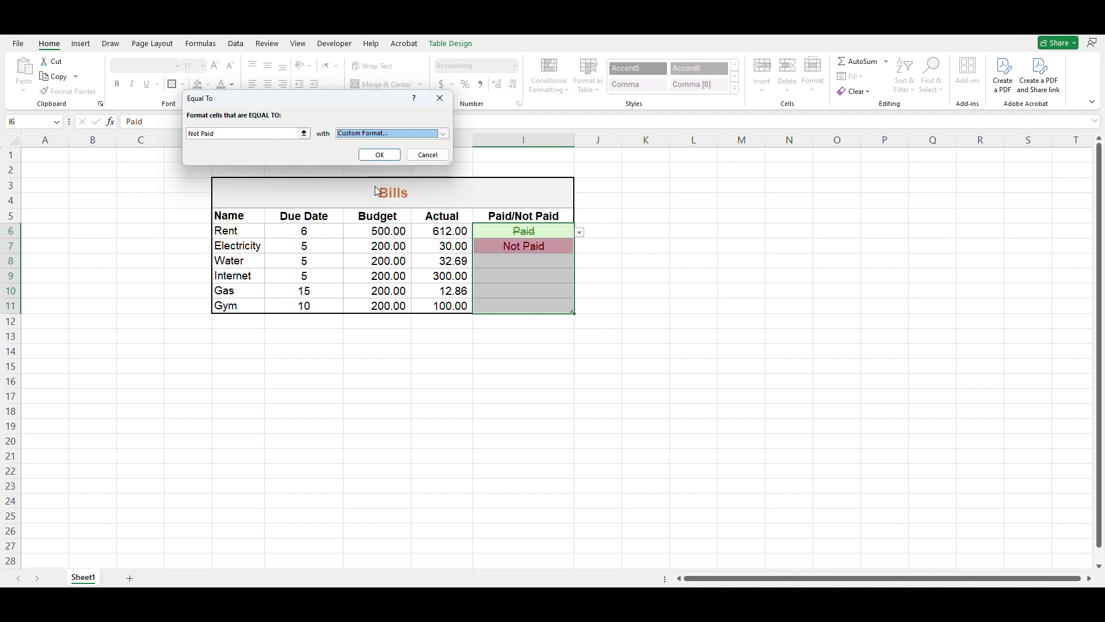
pyautogui.click(395, 132)
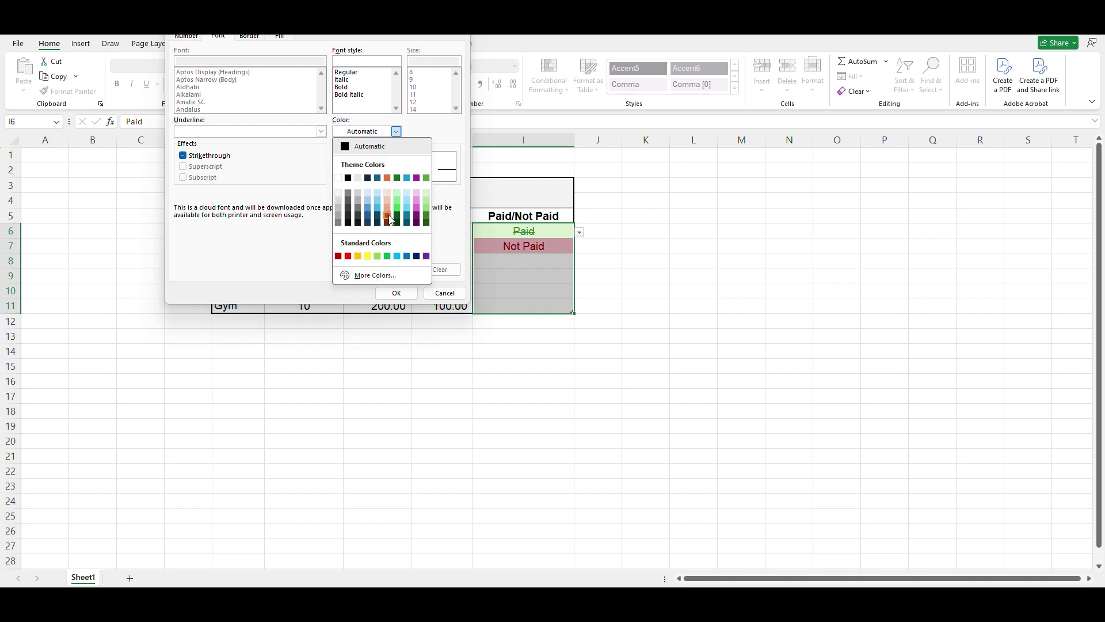
pyautogui.click(389, 216)
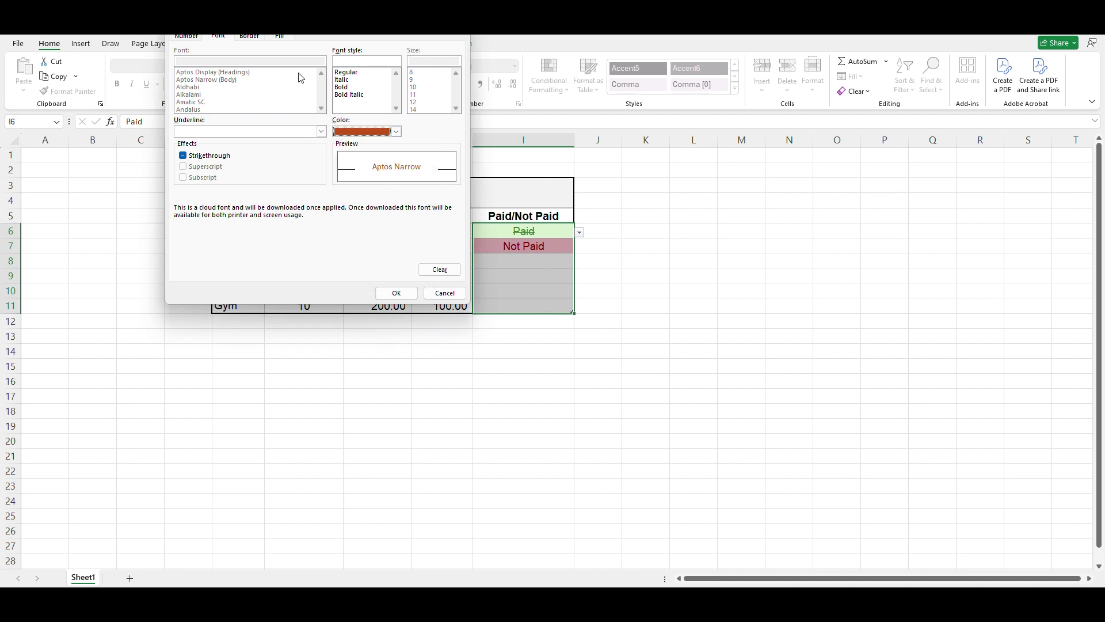
pyautogui.click(280, 37)
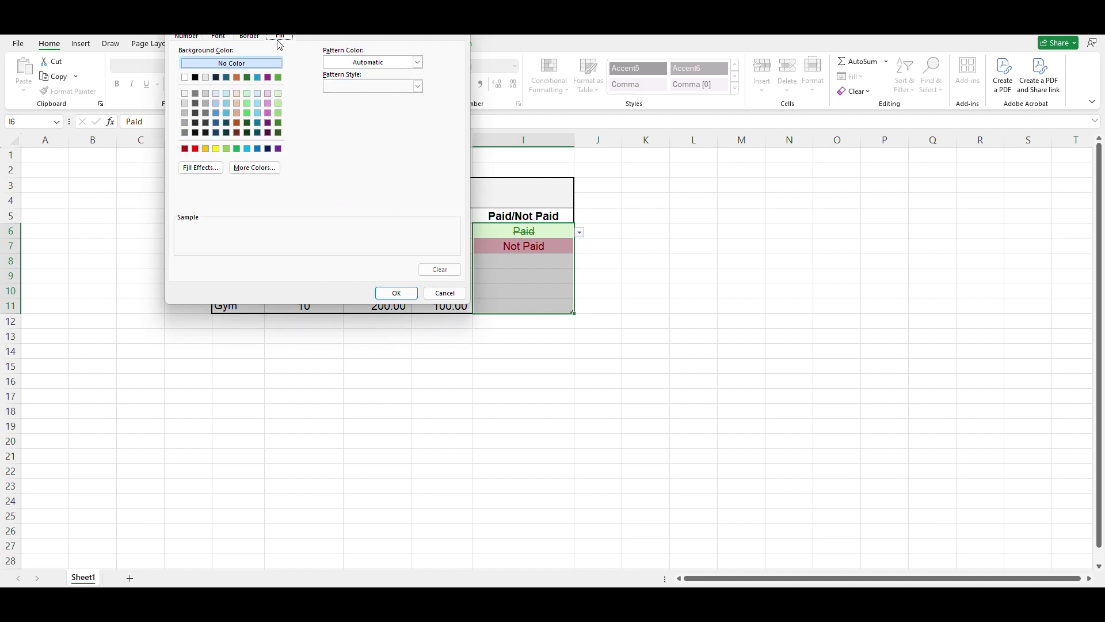
pyautogui.click(236, 93)
pyautogui.click(395, 293)
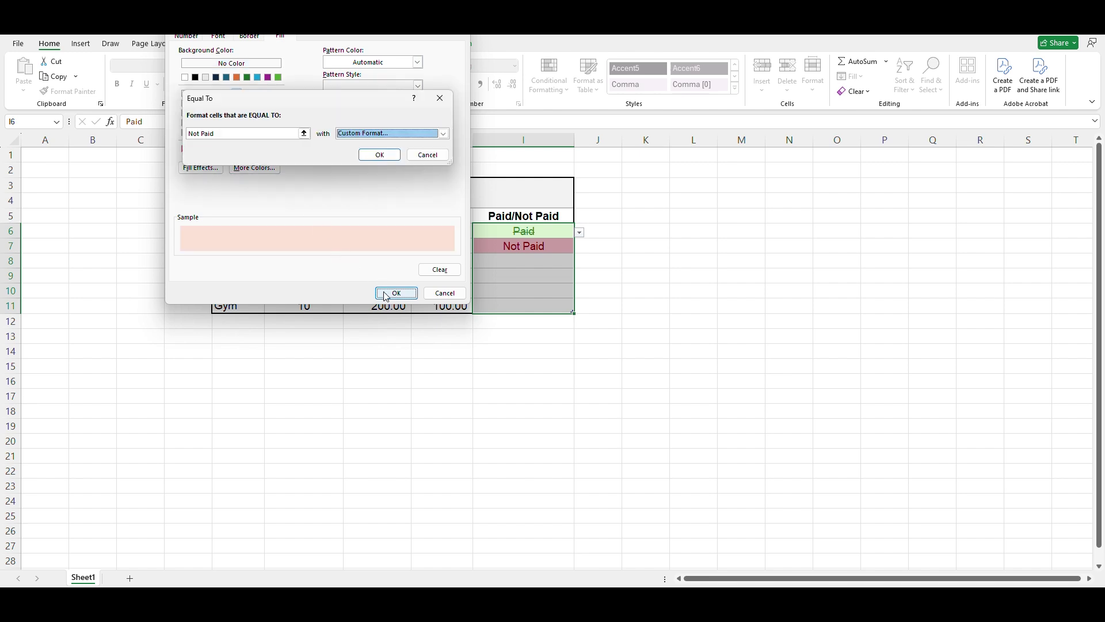
# - Apply the Not Paid rule, then mark Water as Paid and Internet as Not Paid
pyautogui.click(379, 156)
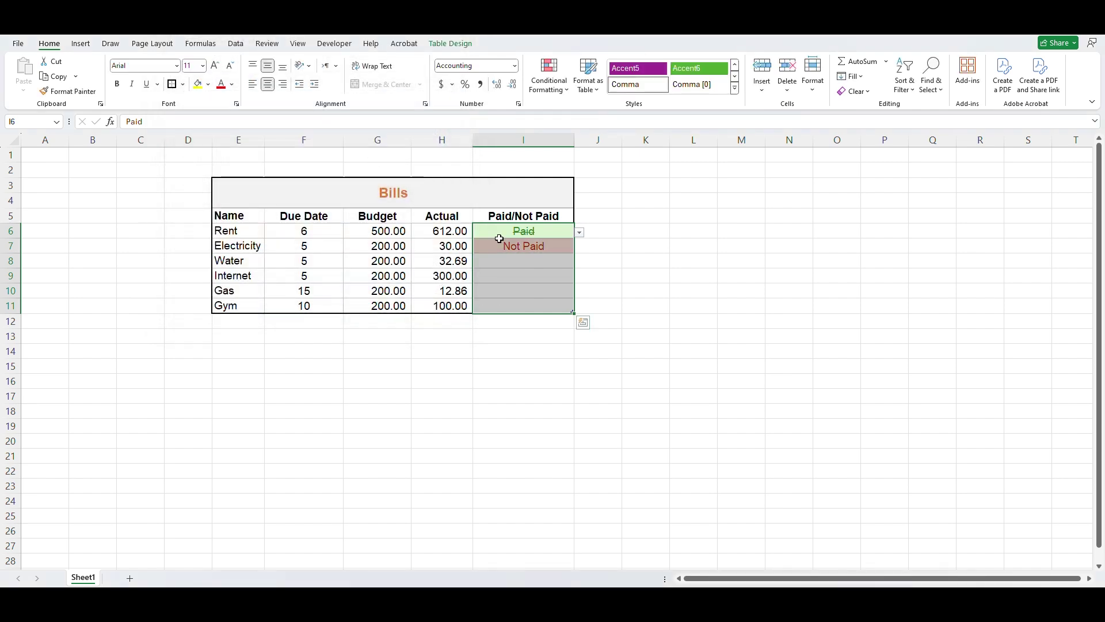
pyautogui.click(535, 261)
pyautogui.click(582, 264)
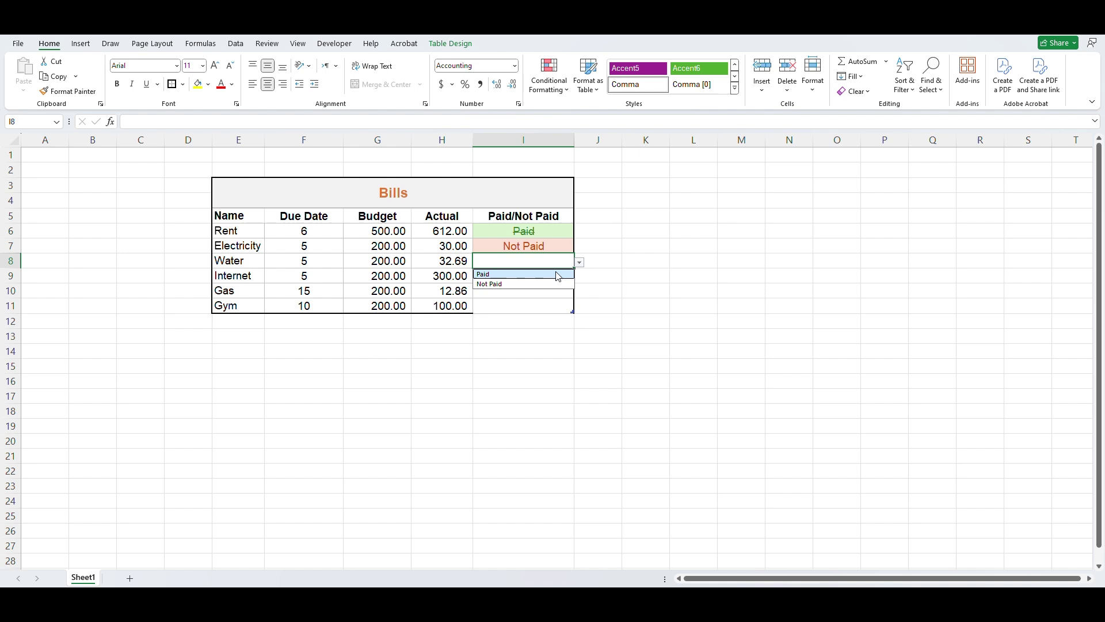
pyautogui.click(518, 273)
pyautogui.click(580, 278)
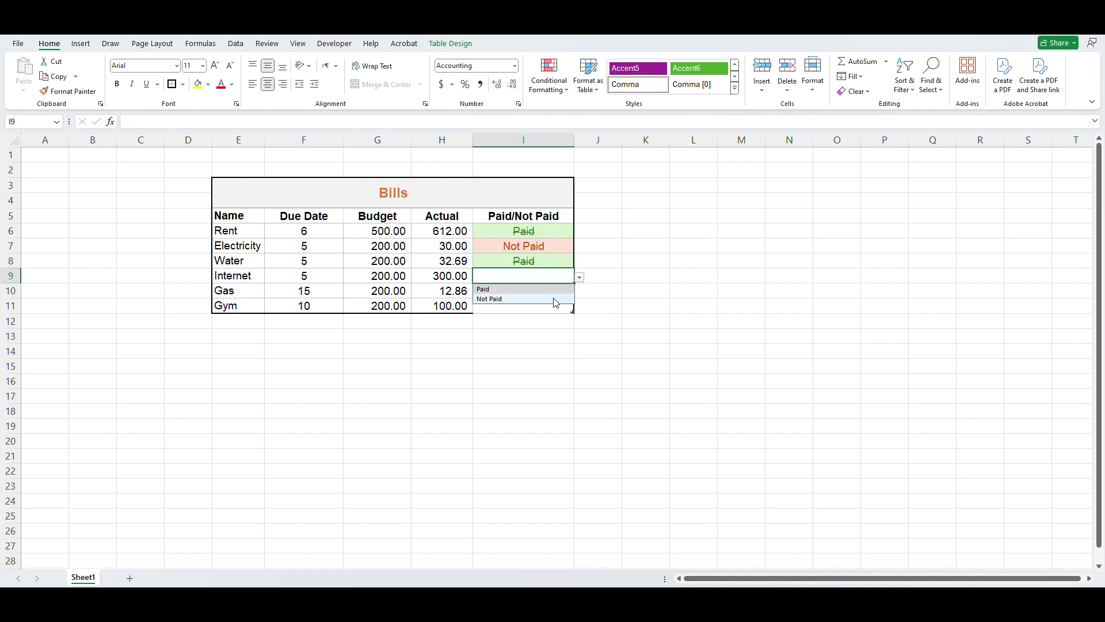
pyautogui.click(549, 299)
# - Mark Gas and Gym as Paid, then select the statuses from Electricity to Gym
pyautogui.click(551, 292)
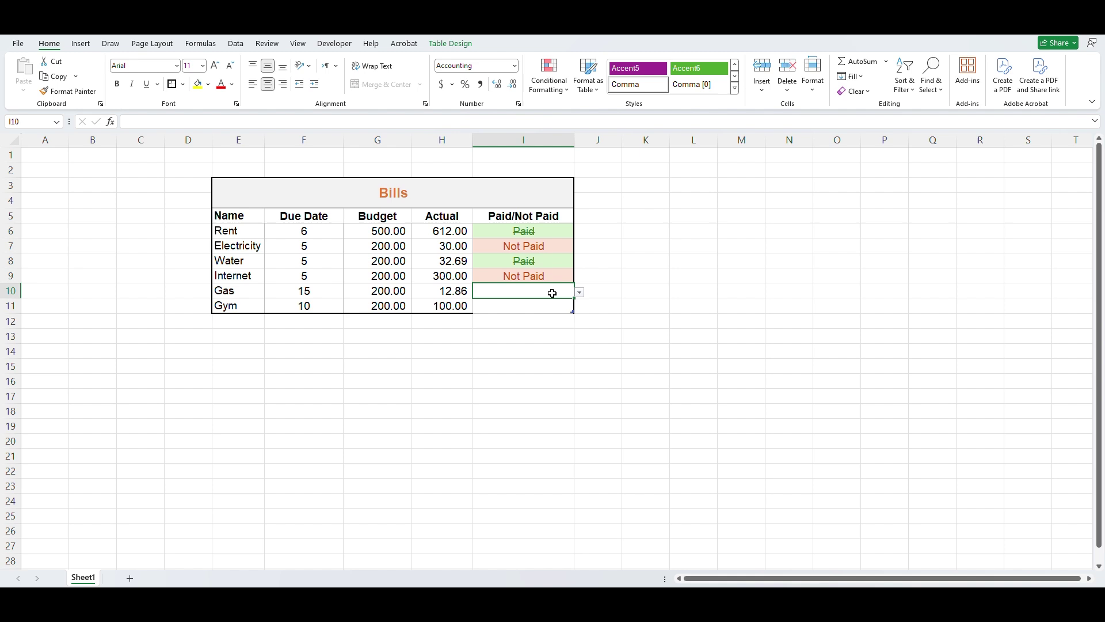
pyautogui.click(580, 294)
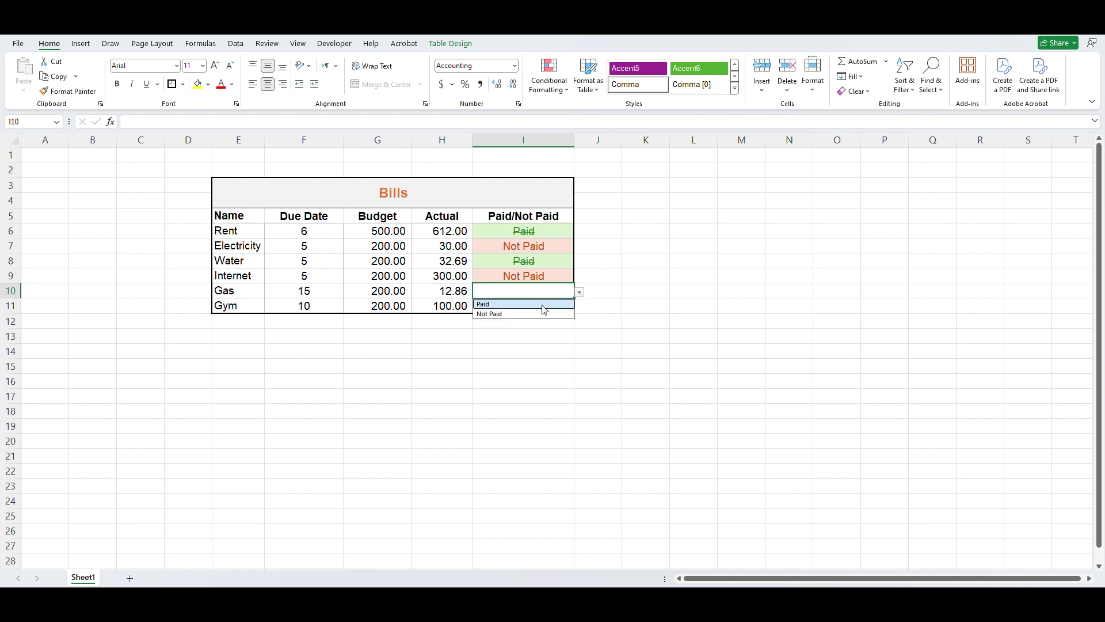
pyautogui.click(544, 308)
pyautogui.click(581, 309)
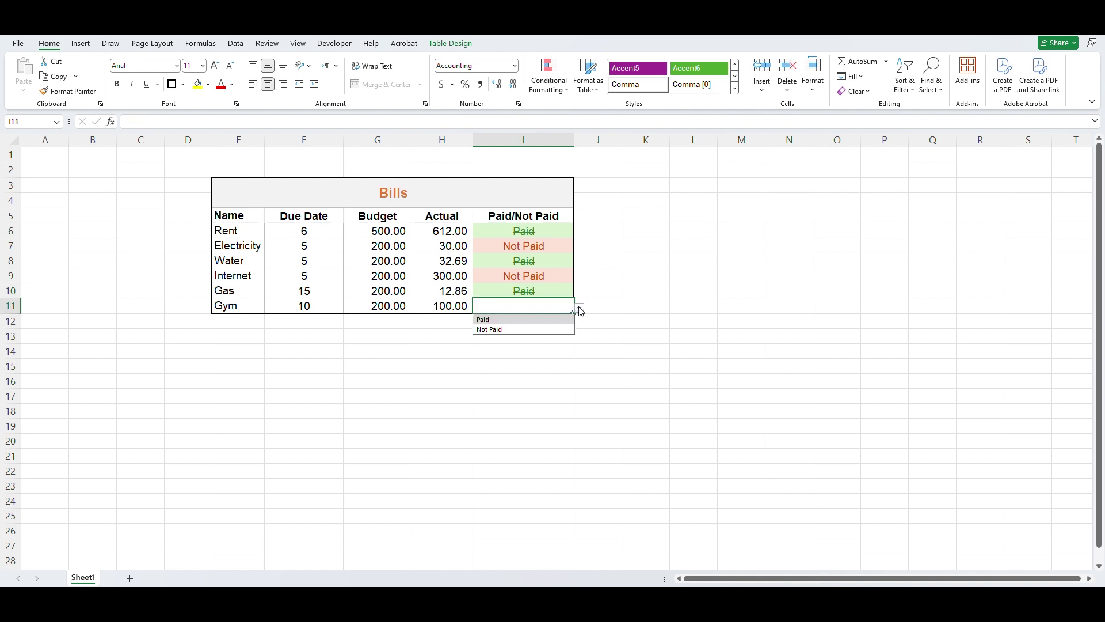
pyautogui.click(546, 321)
pyautogui.moveTo(266, 191); pyautogui.dragTo(523, 306)
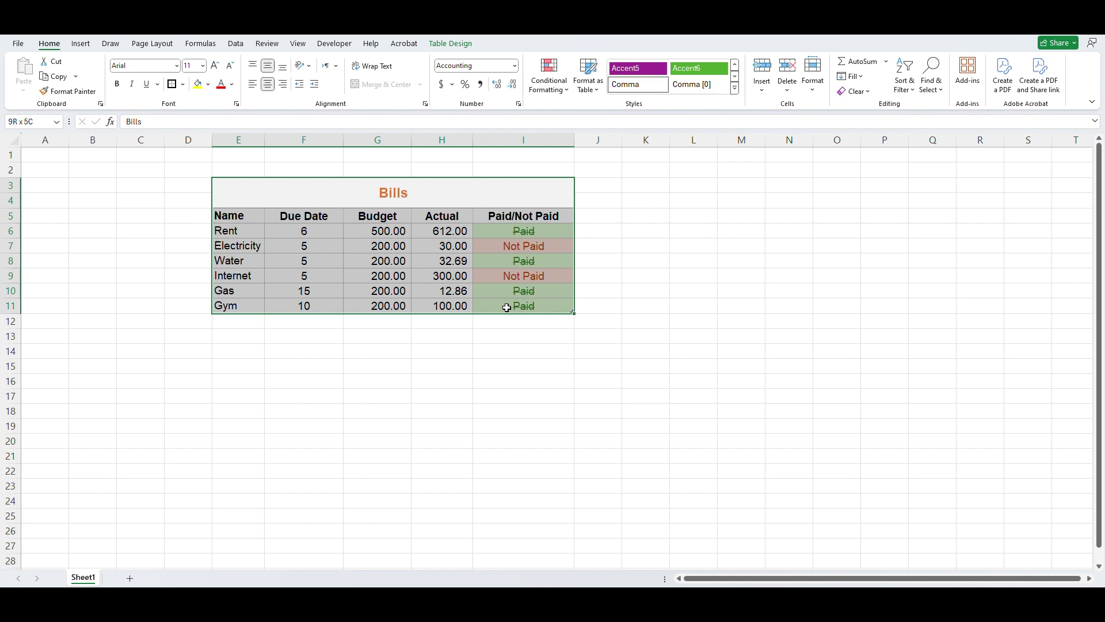
pyautogui.click(481, 273)
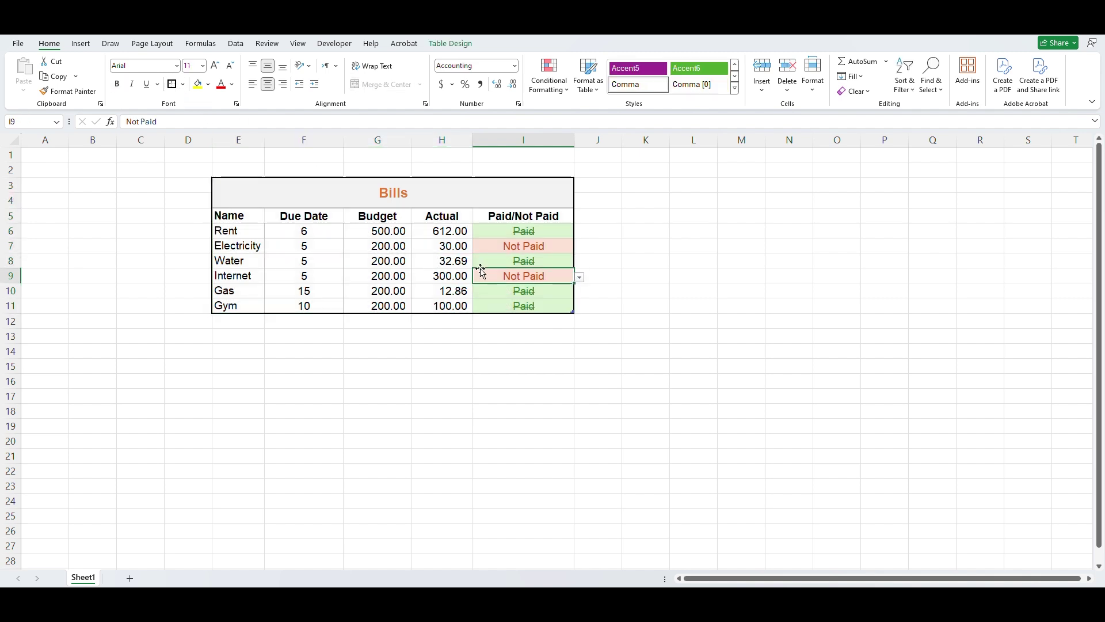
pyautogui.moveTo(518, 246); pyautogui.dragTo(523, 299)
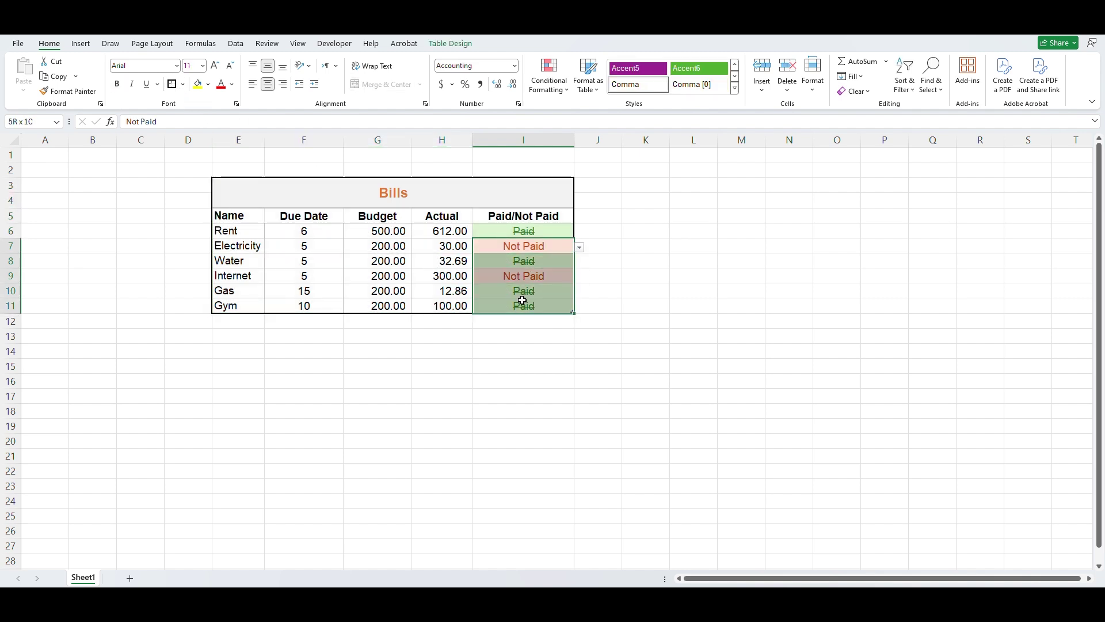